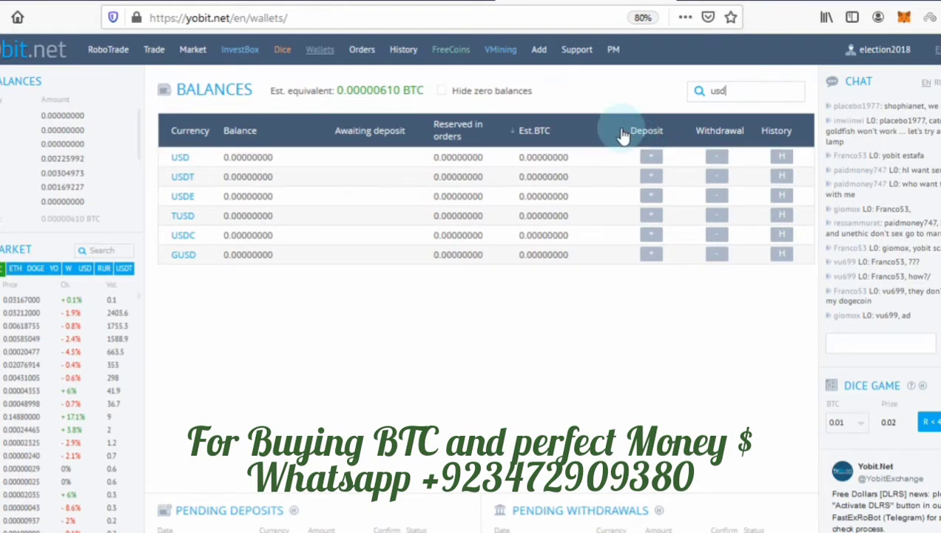
Step: Open the USD deposit dialog and choose PerfectMoney (Free) as the deposit method
left_click(650, 160)
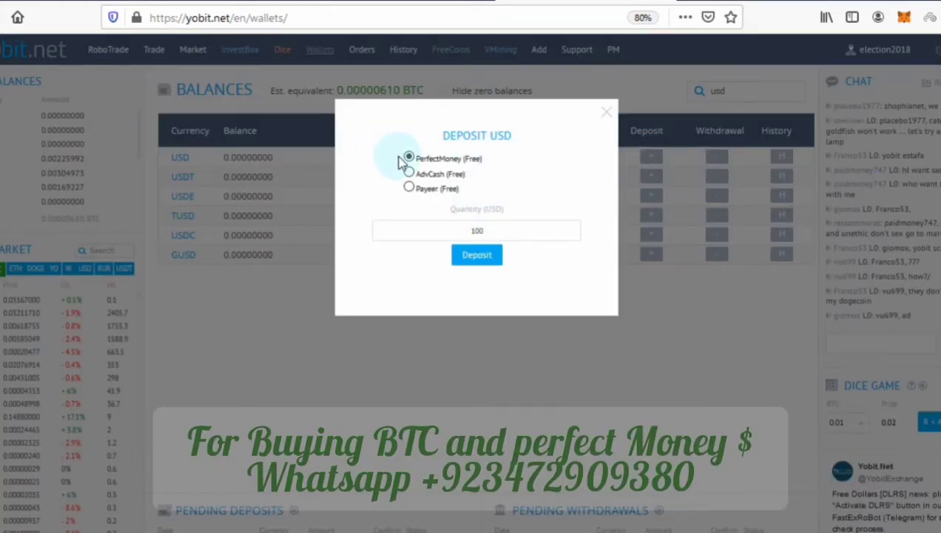
left_click_drag(397, 156, 490, 166)
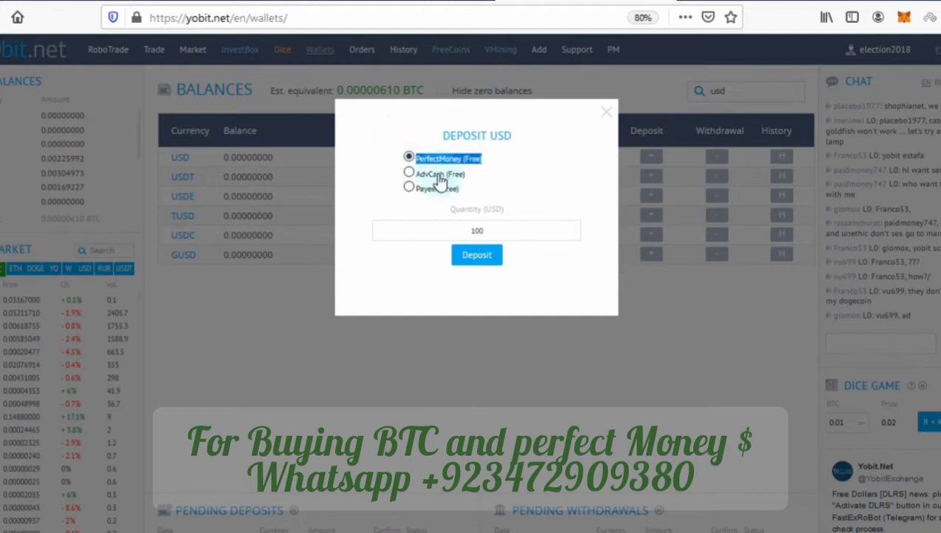
left_click_drag(406, 172, 474, 179)
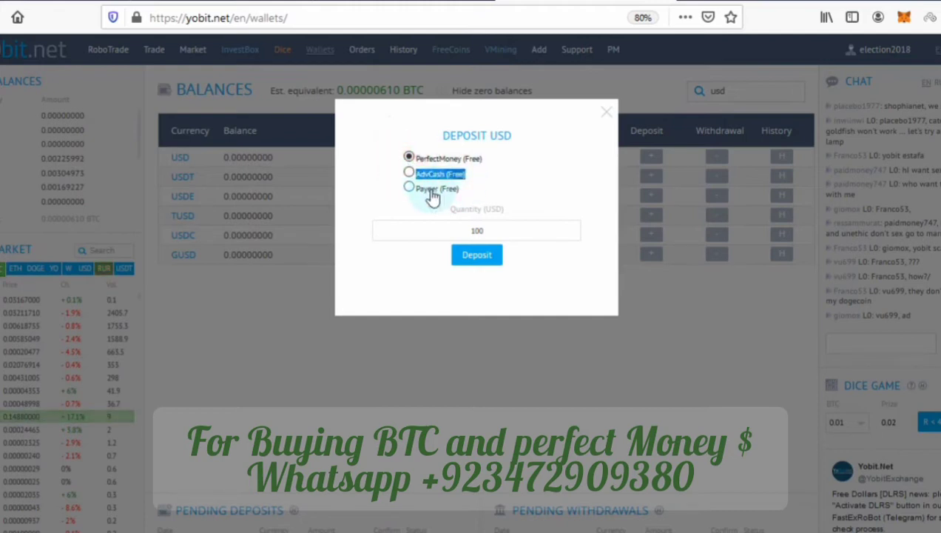
left_click_drag(400, 185, 459, 196)
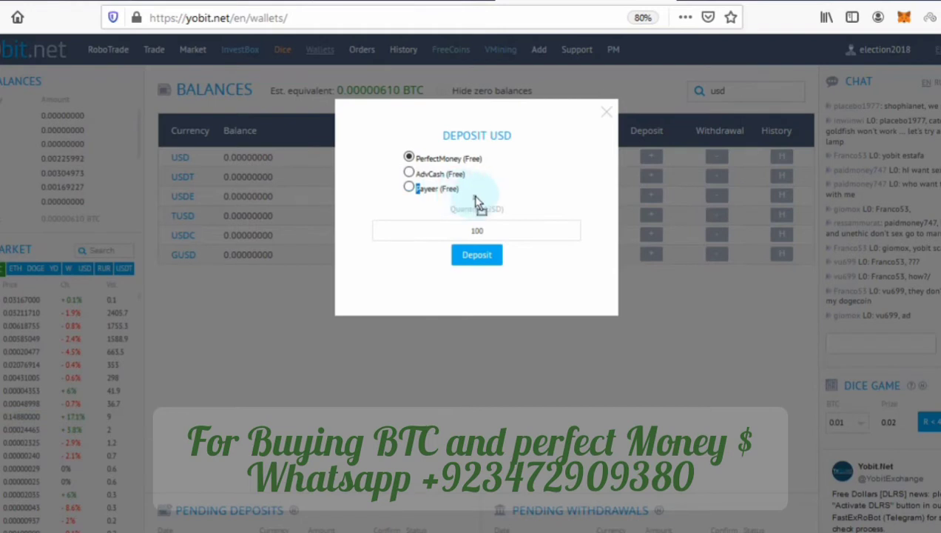
left_click(477, 185)
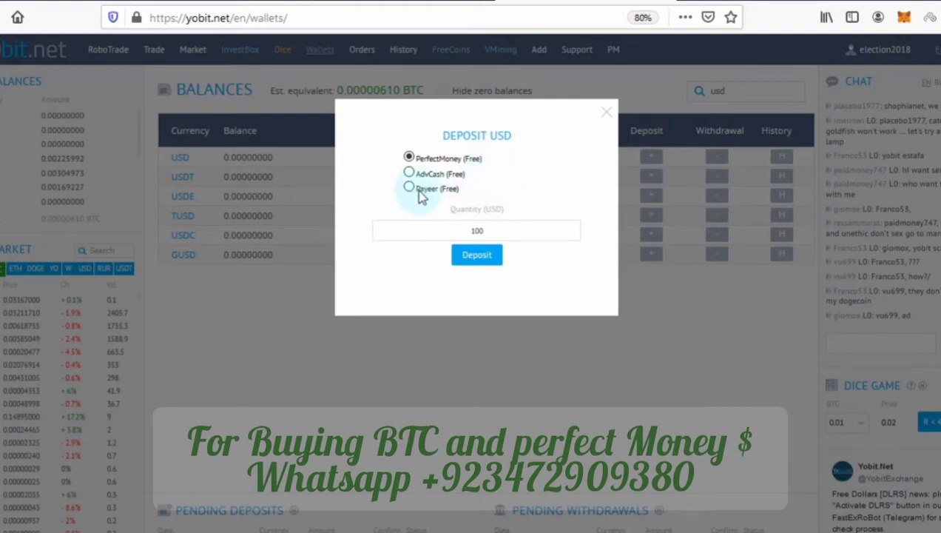
left_click(407, 154)
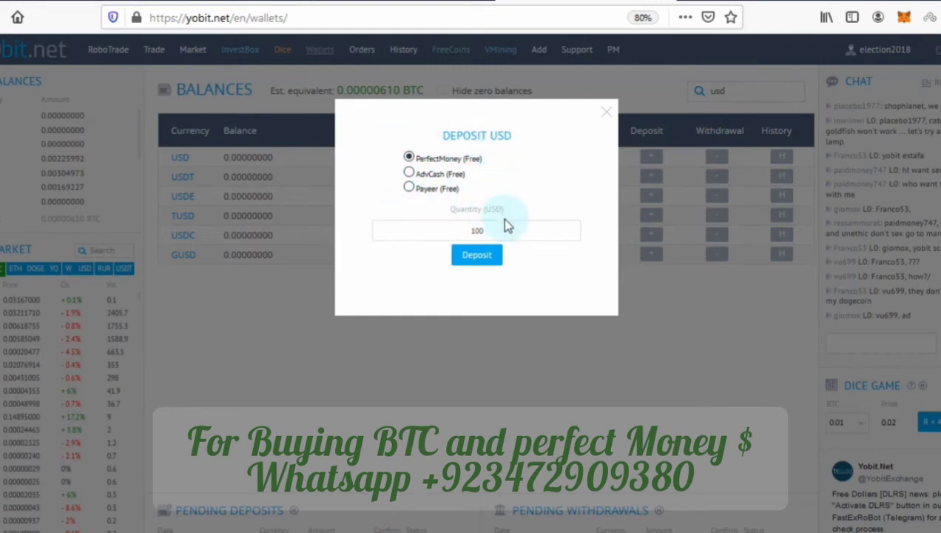
left_click(409, 171)
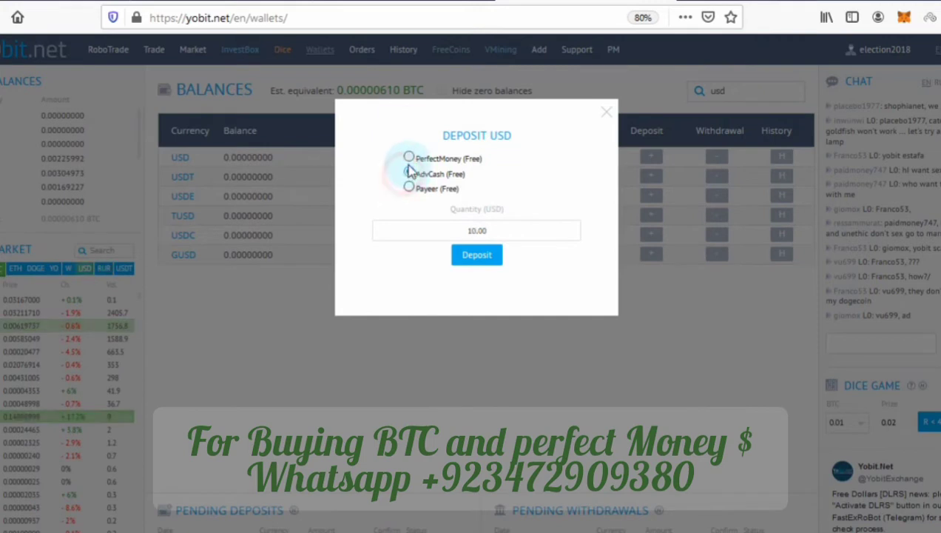
left_click(409, 158)
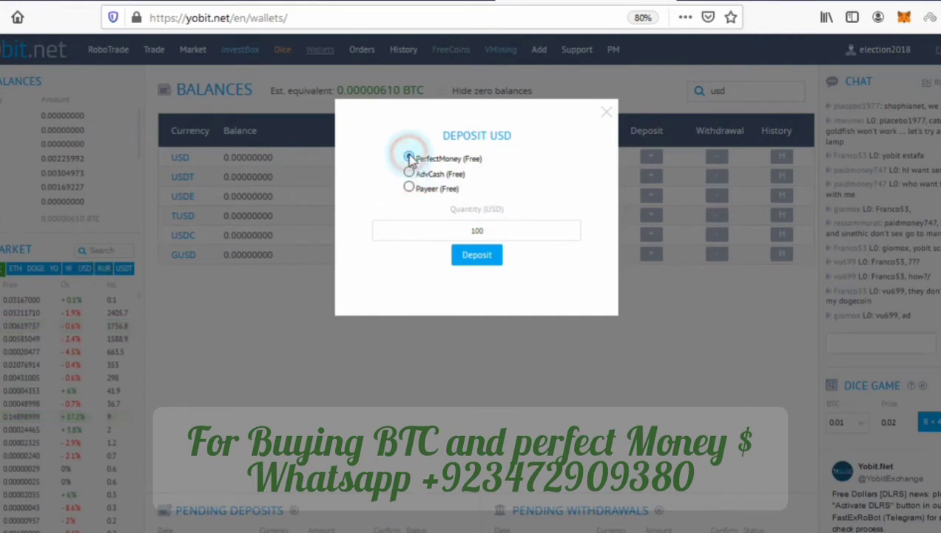
Step: Change the deposit quantity from 100 to 10 and submit the deposit
left_click(496, 232)
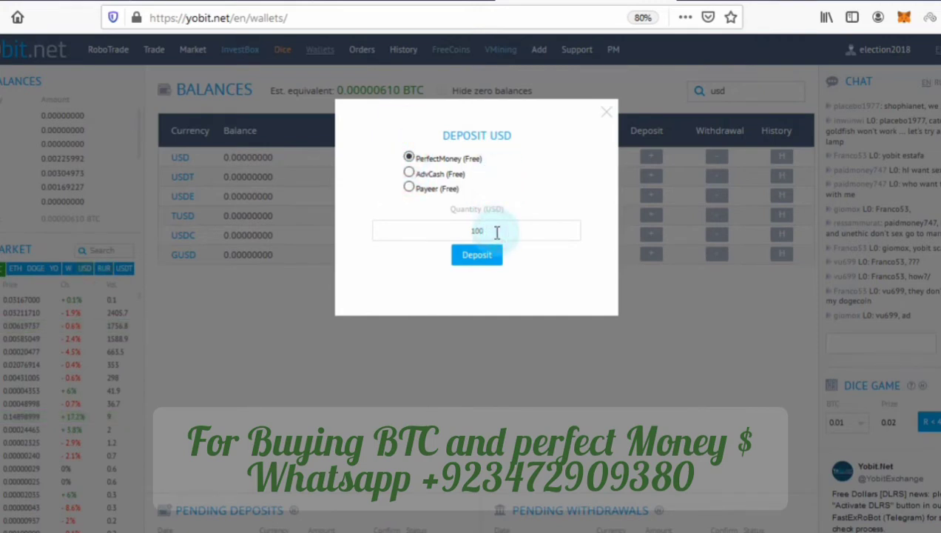
key("BackSpace")
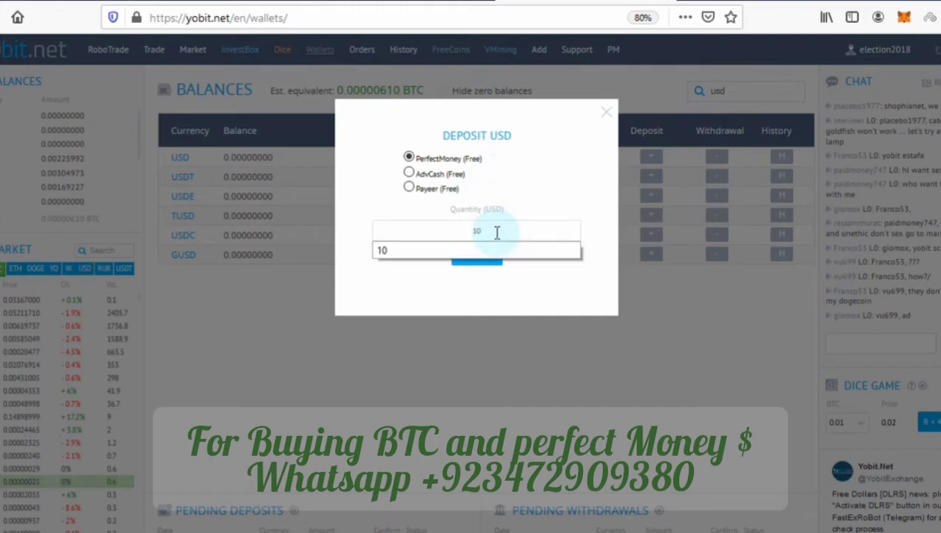
left_click(513, 254)
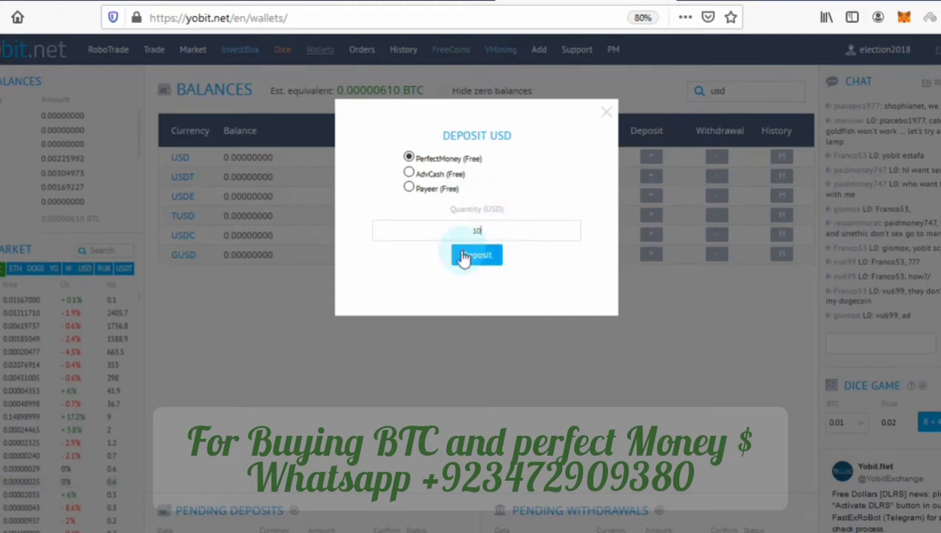
left_click(478, 255)
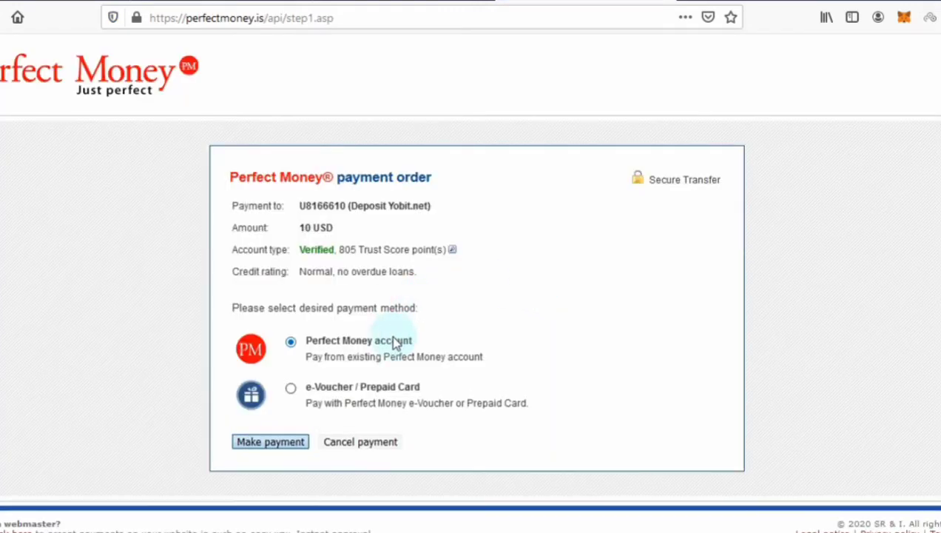
Step: Make the 10 USD payment from an existing Perfect Money account
left_click(272, 446)
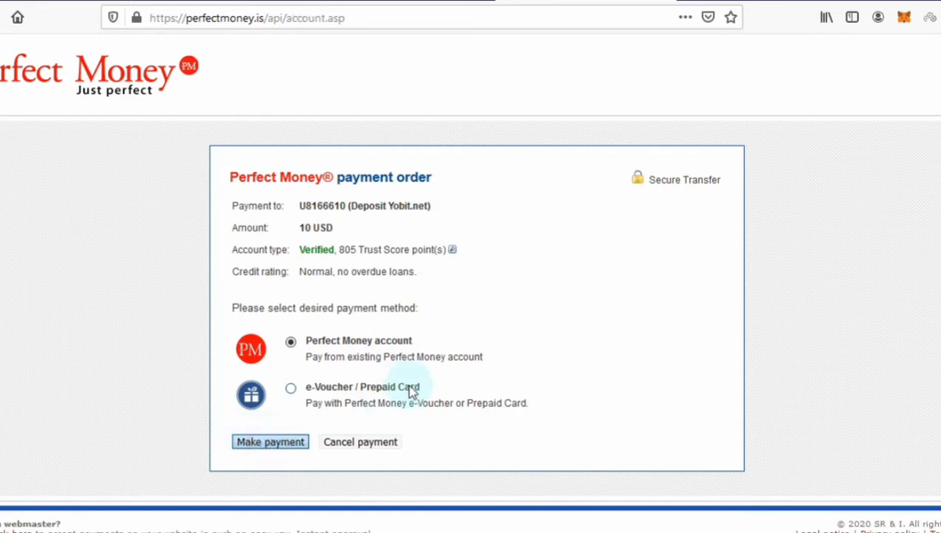
left_click(288, 300)
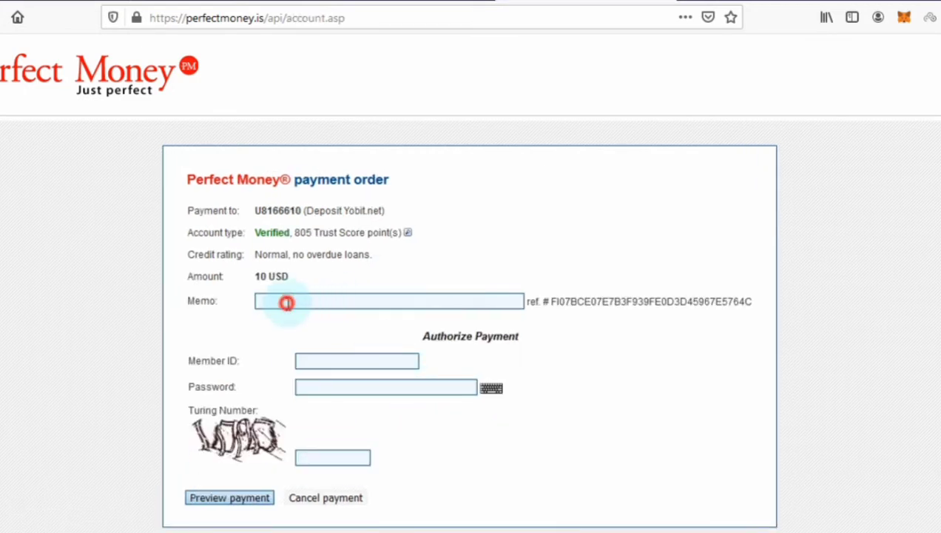
Step: Set the memo to 'deposit' and autofill Member ID and password from saved logins
left_click(296, 300)
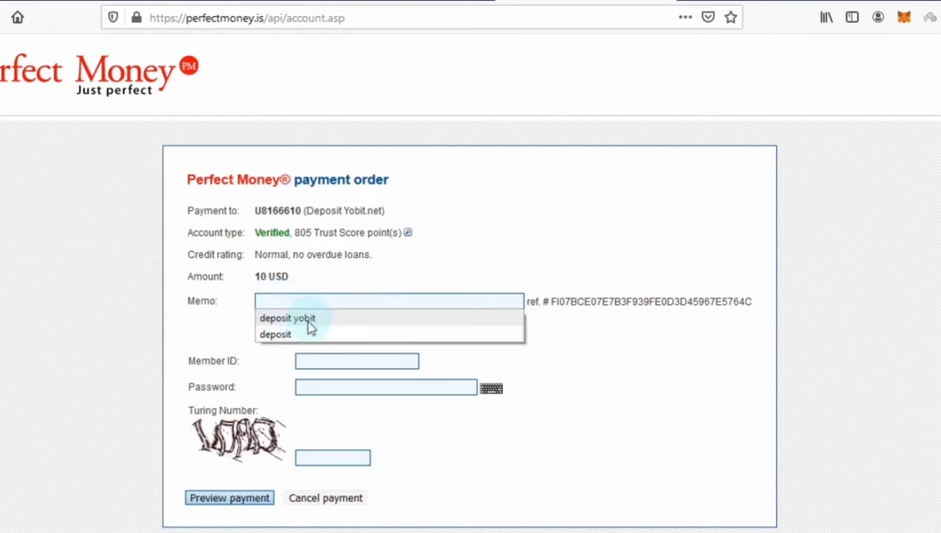
left_click(275, 333)
left_click(374, 359)
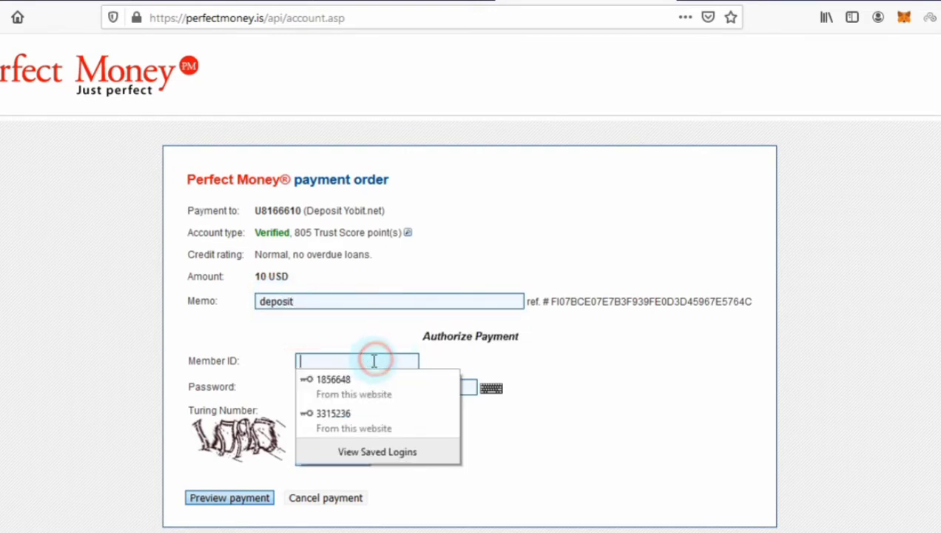
left_click(398, 389)
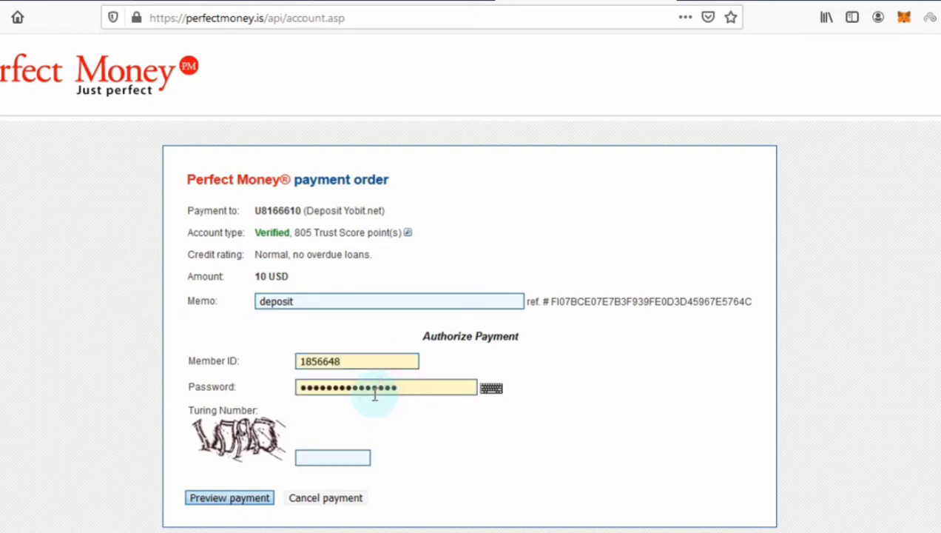
left_click(413, 392)
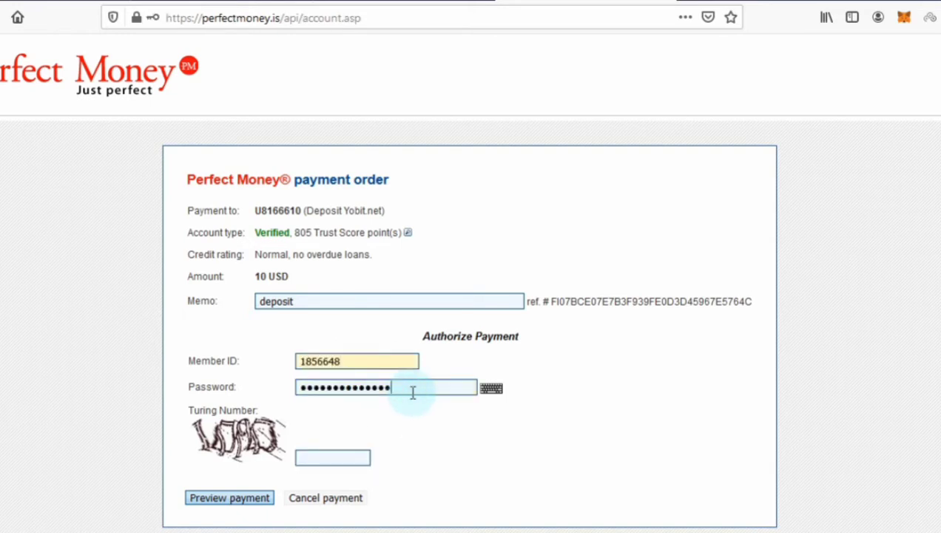
left_click(413, 392)
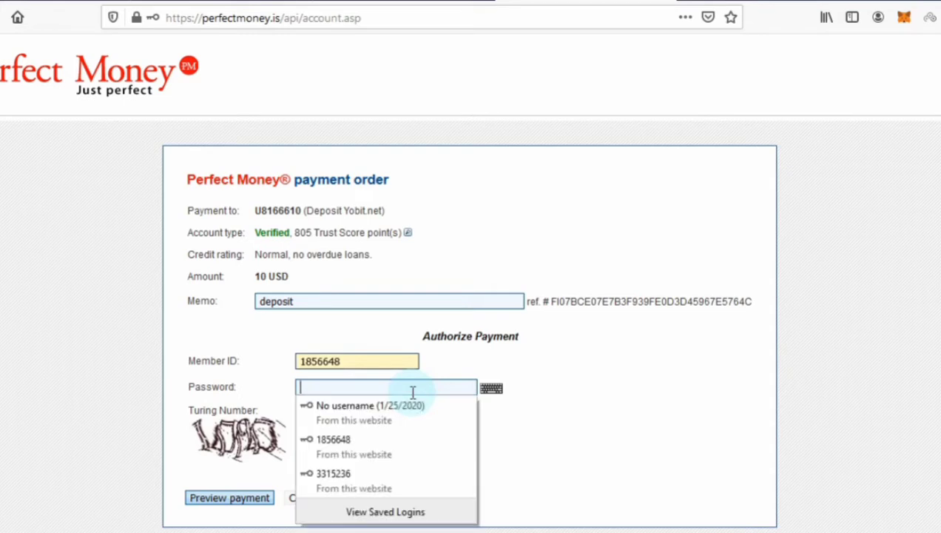
left_click(406, 415)
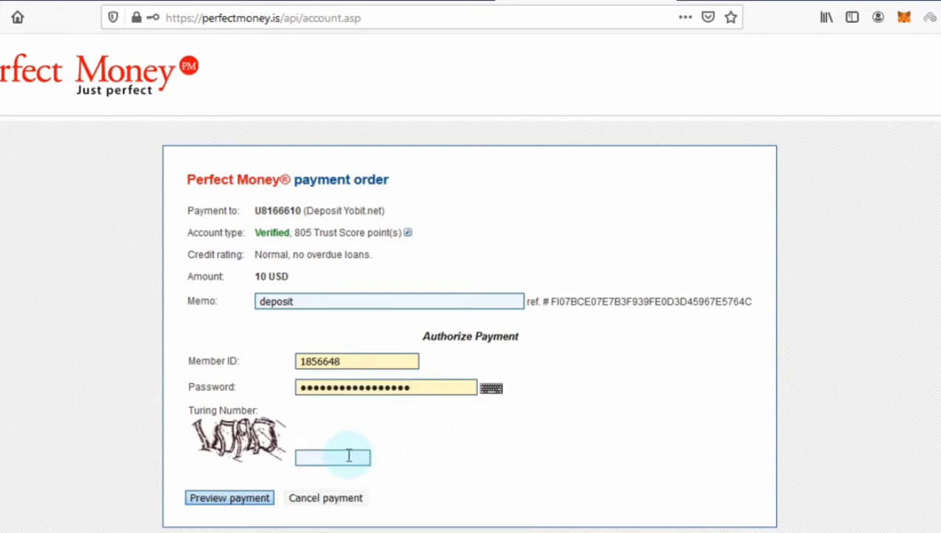
Step: Enter the Turing number and submit the payment for preview
double_click(304, 361)
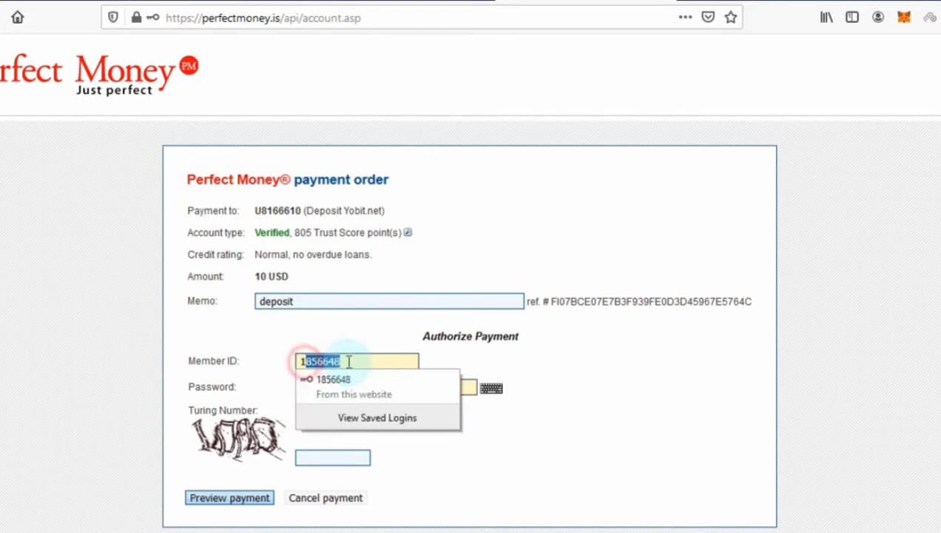
left_click(472, 425)
left_click(290, 387)
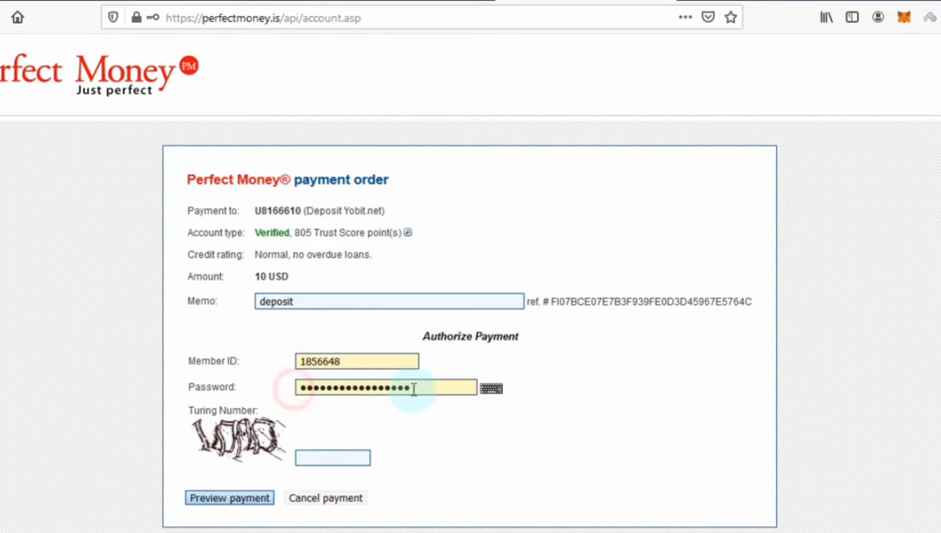
left_click(342, 456)
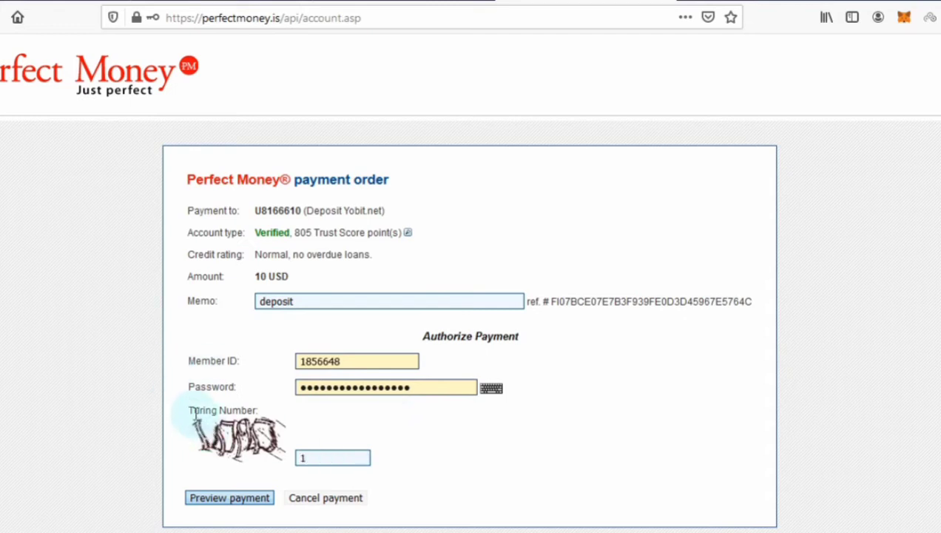
left_click_drag(186, 410, 286, 428)
left_click(350, 458)
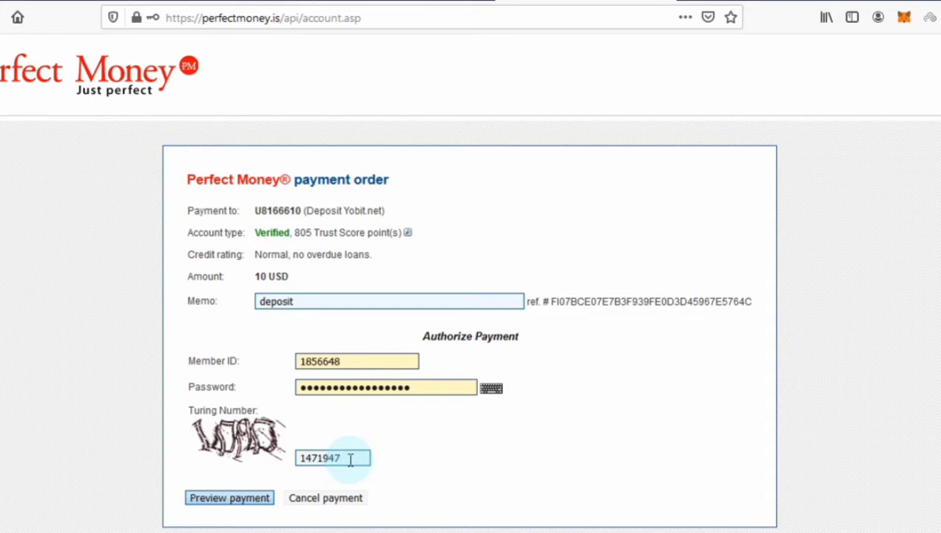
left_click(219, 501)
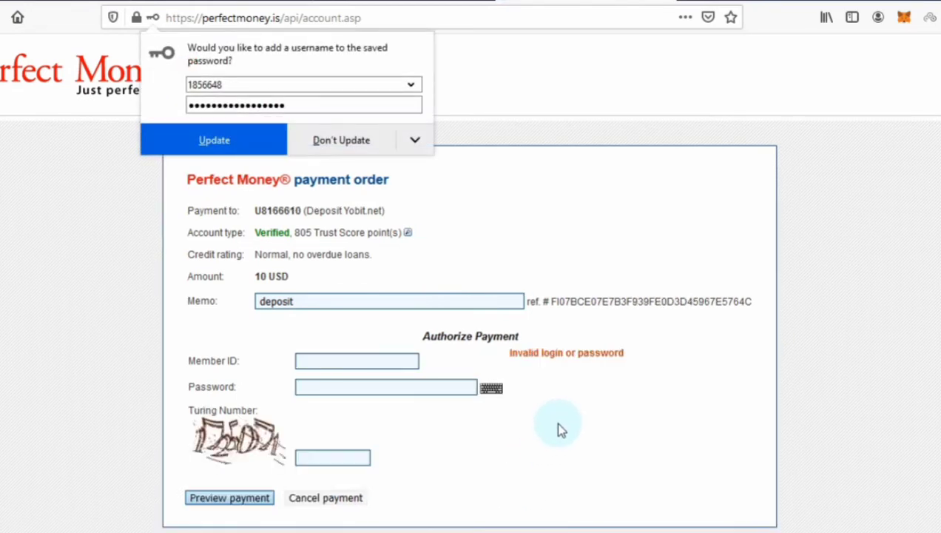
Step: Decline Firefox's offer to update the saved Perfect Money password
left_click(341, 139)
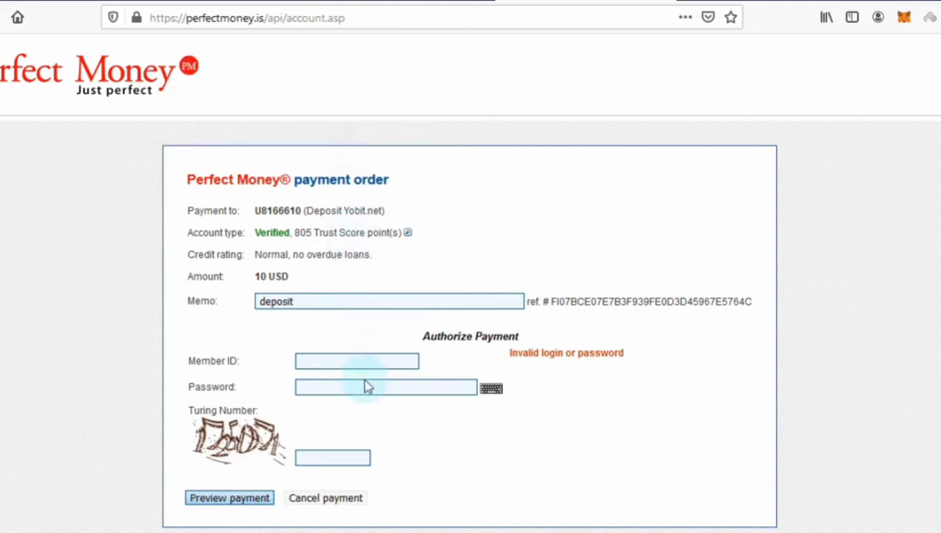
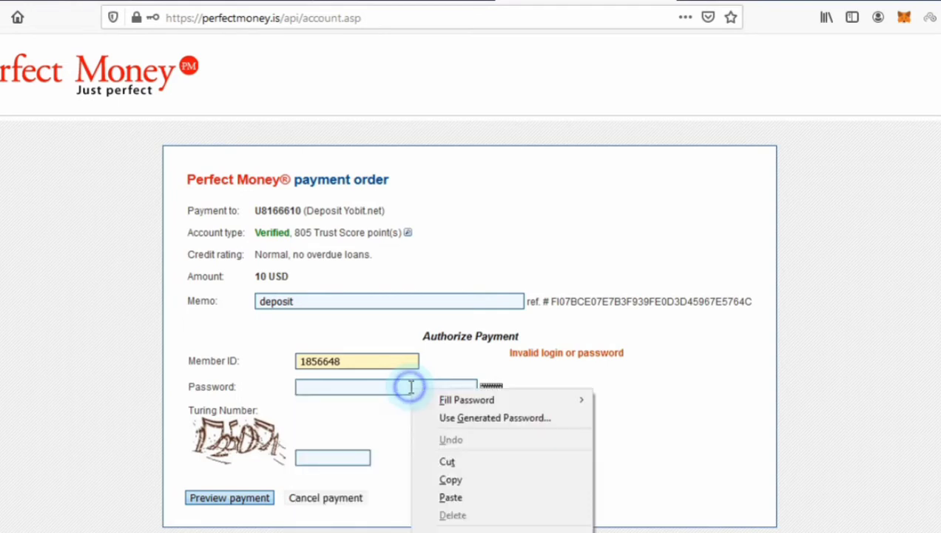
Step: Paste the account password, enter the displayed Turing number, and submit the payment order for preview
left_click(475, 495)
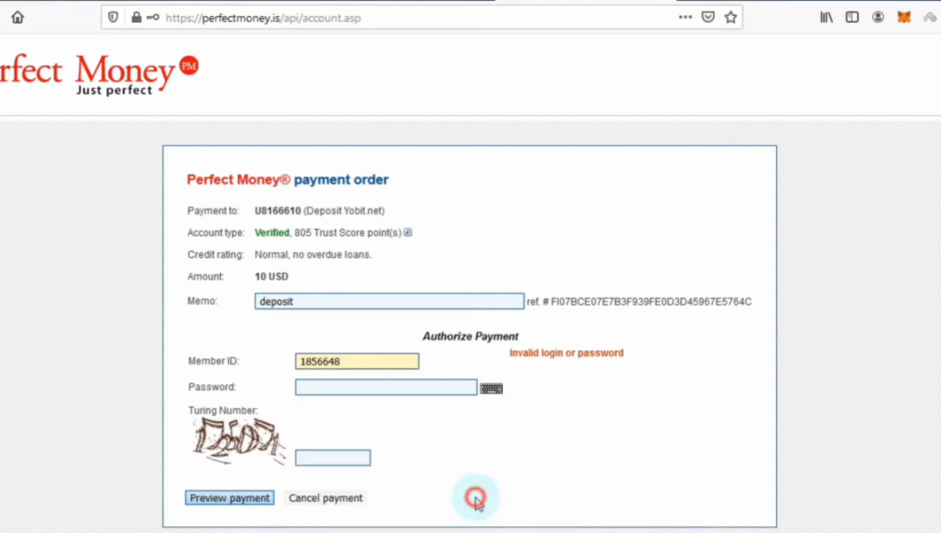
left_click(349, 458)
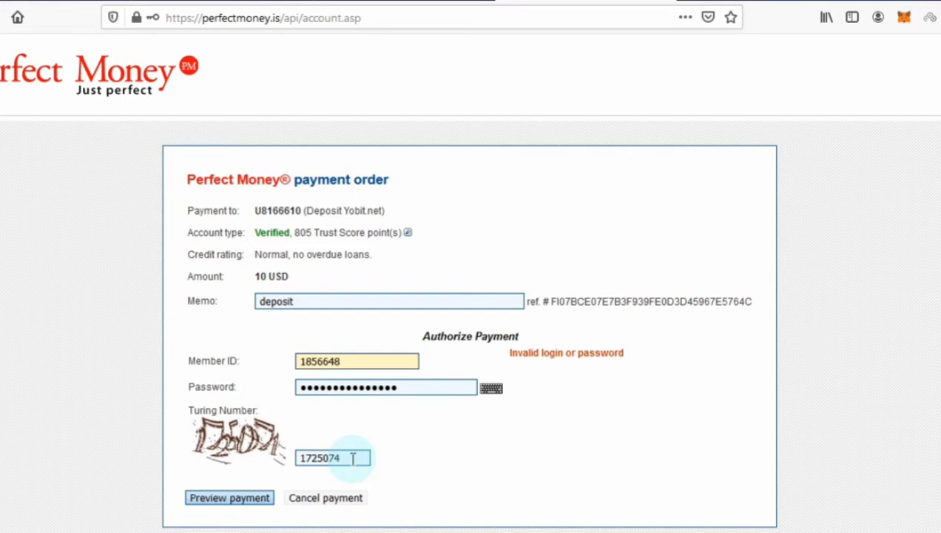
type("1725074")
left_click(253, 498)
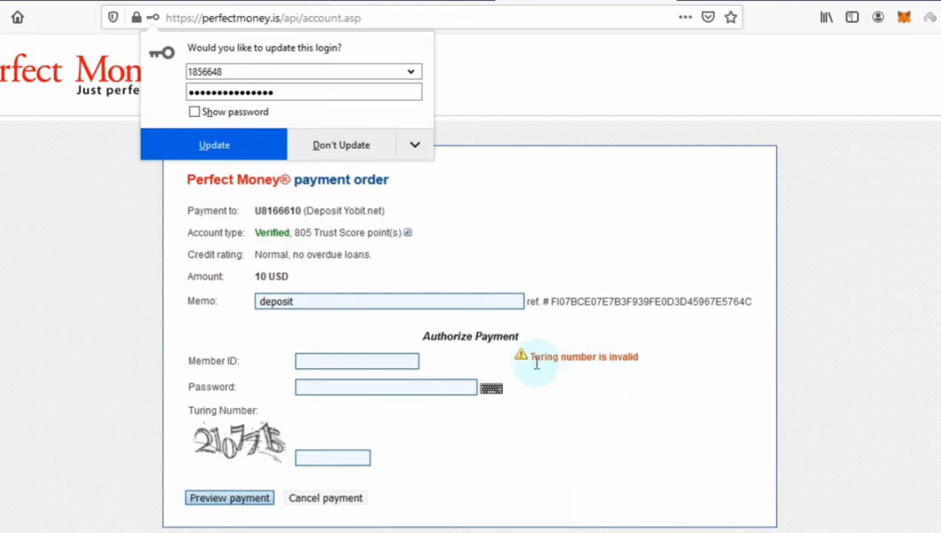
Step: Dismiss the login-update prompt, select the 'Turing number is invalid' message, and call up saved Member ID logins
left_click_drag(527, 357, 643, 357)
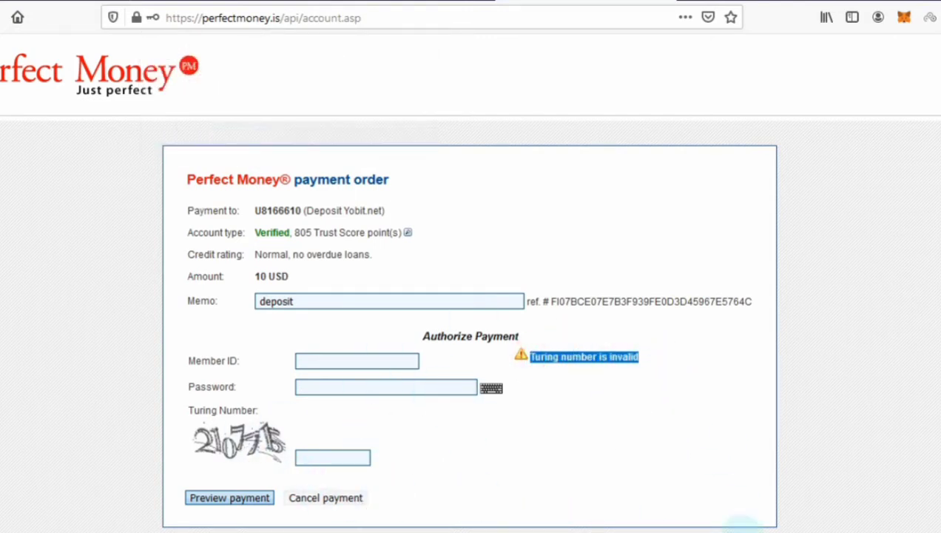
left_click(366, 364)
Step: Fill the Member ID from the saved login and erase the auto-filled password before re-pasting it
left_click(384, 380)
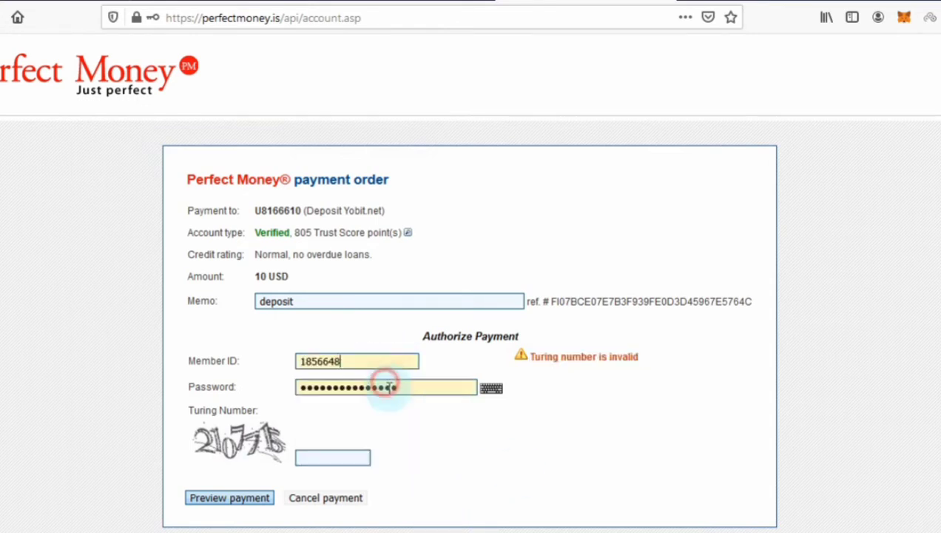
left_click(415, 389)
key("BackSpace")
key("BackSpace")
key("BackSpace")
key("BackSpace")
key("BackSpace")
key("BackSpace")
key("BackSpace")
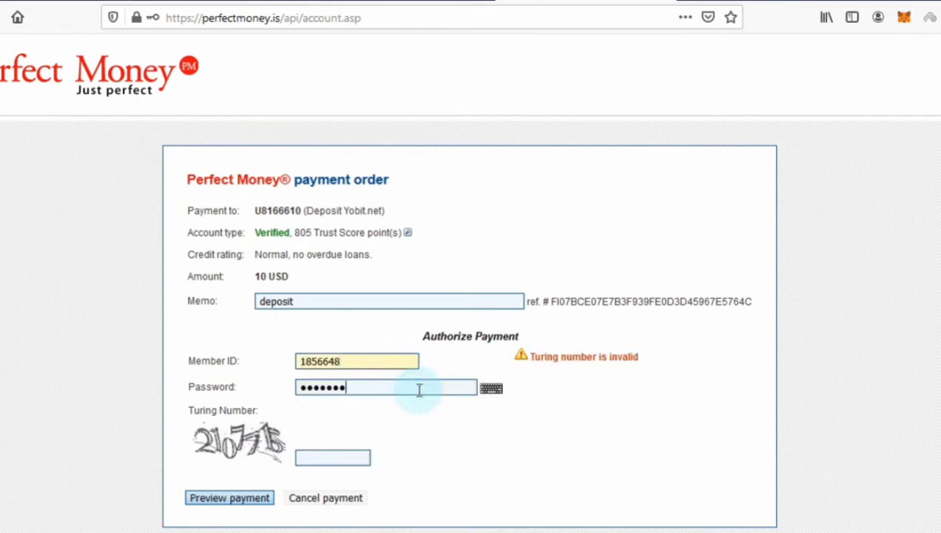
left_click(419, 389)
right_click(419, 388)
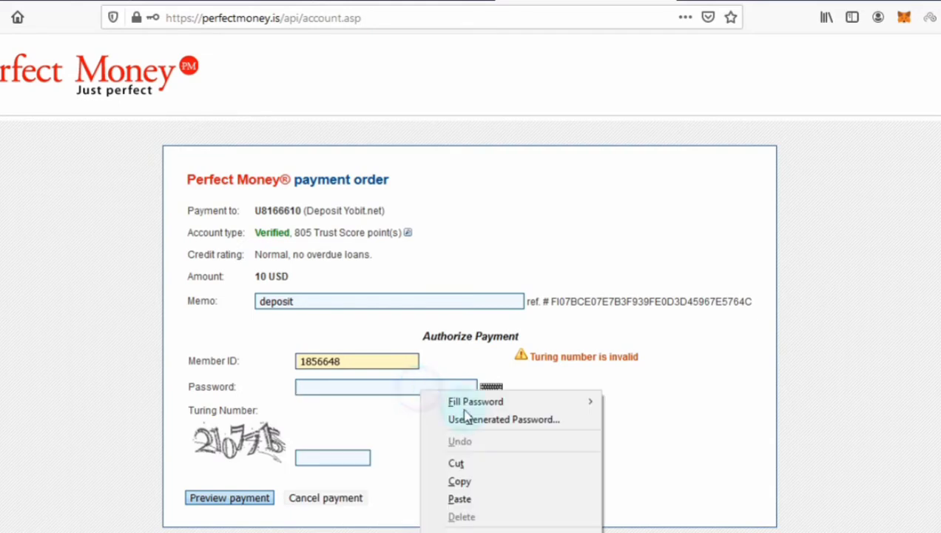
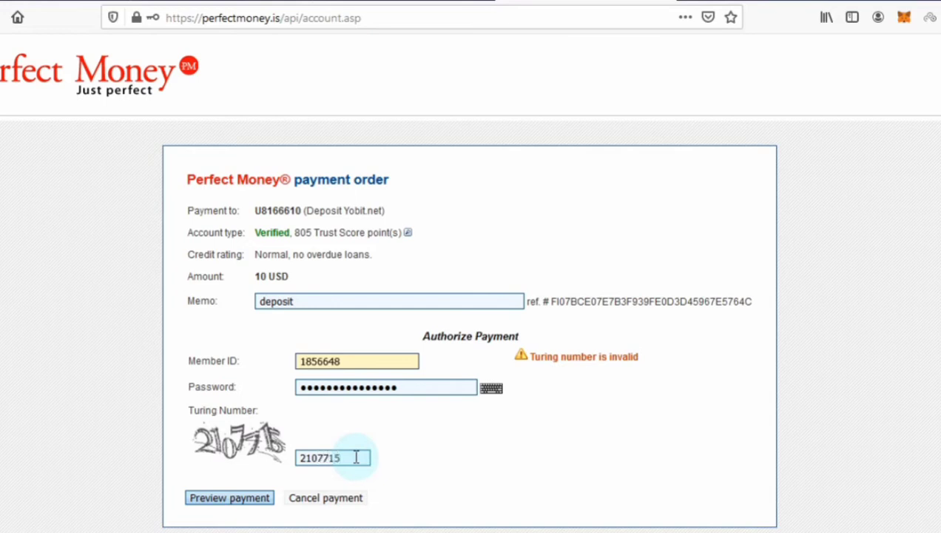
Step: Preview the 10 USD Yobit payment without updating the saved login, and check the 10.19 USD total
left_click(221, 499)
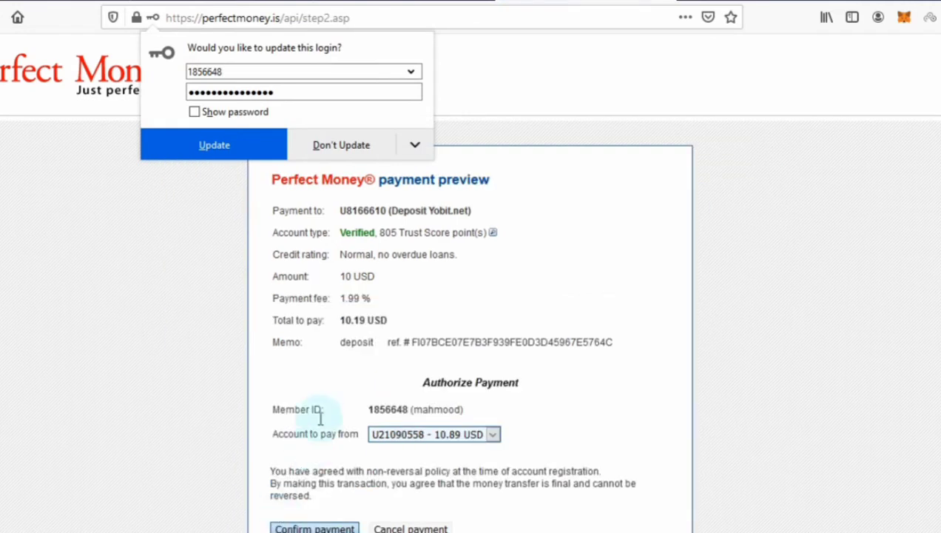
left_click(327, 148)
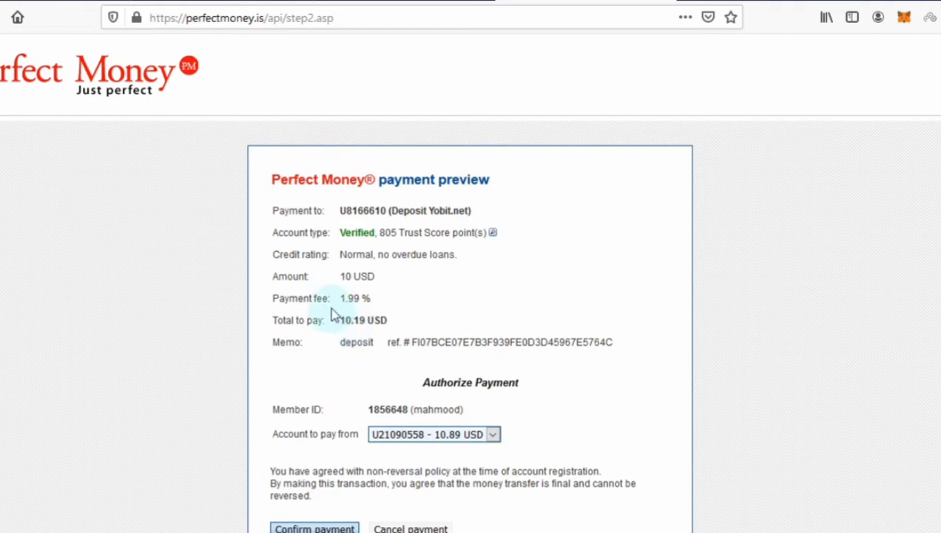
left_click_drag(339, 321, 382, 323)
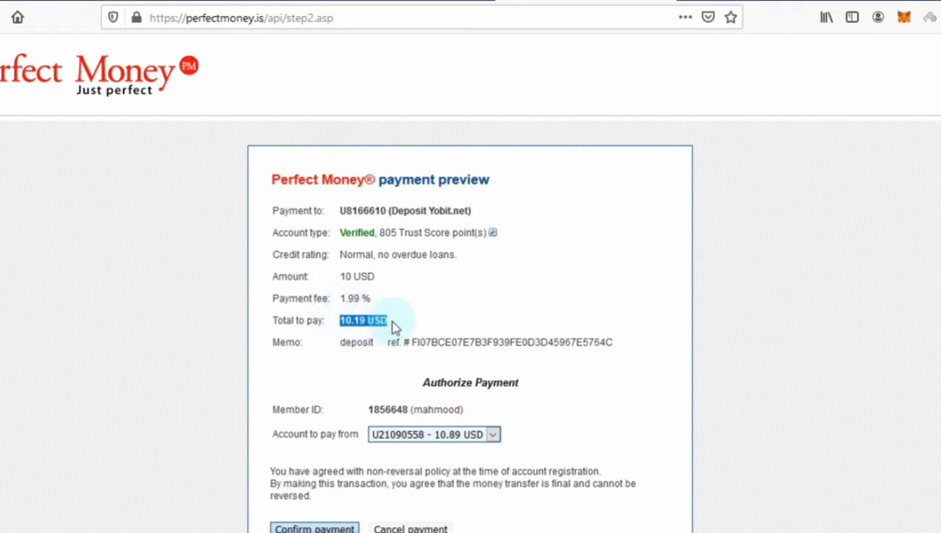
left_click(392, 324)
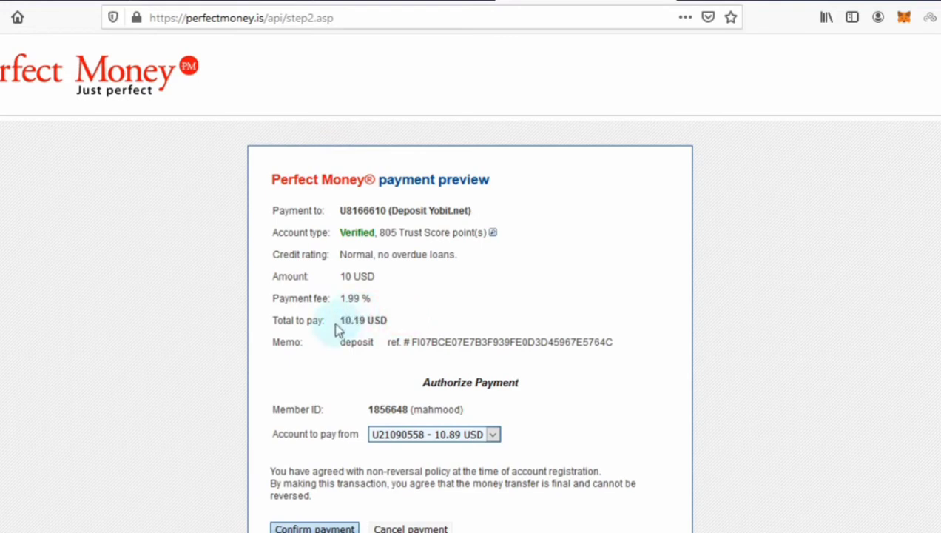
left_click_drag(336, 322, 390, 326)
left_click(385, 320)
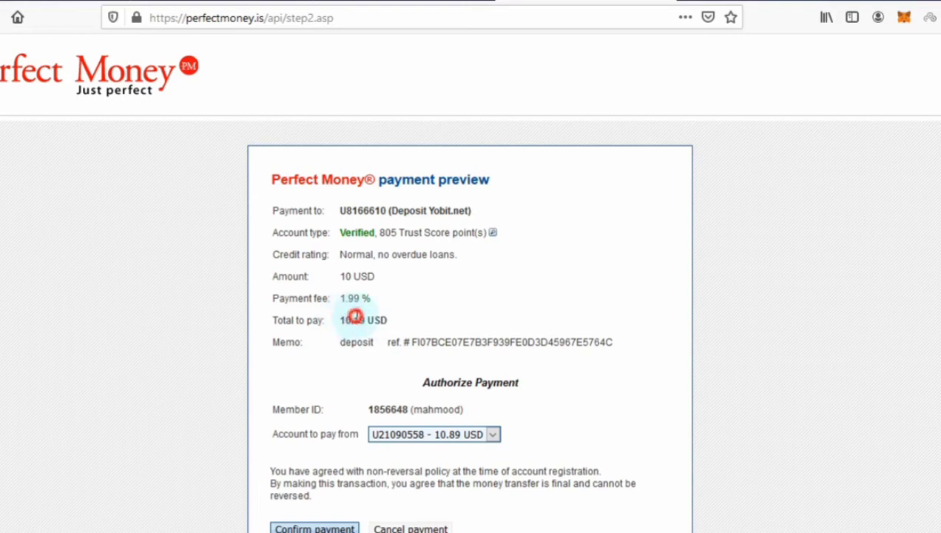
left_click_drag(355, 319, 365, 320)
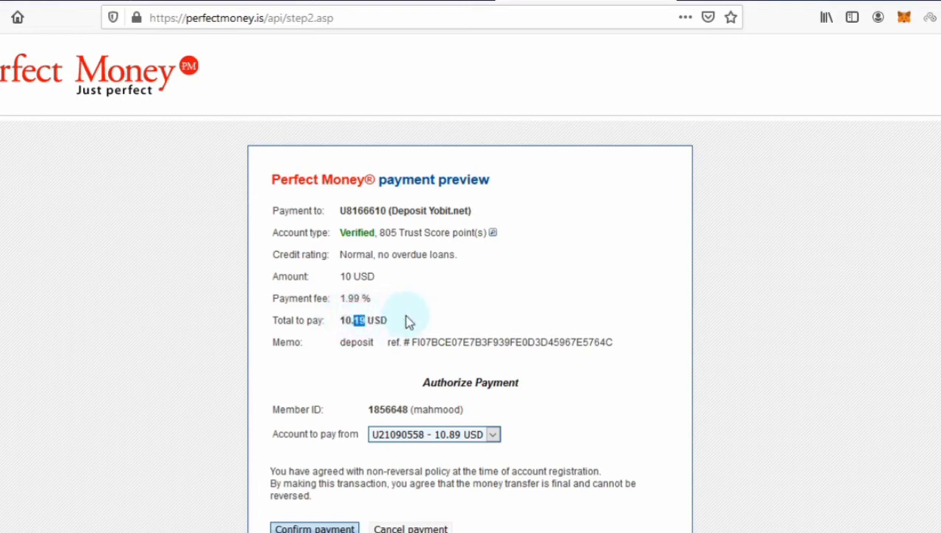
left_click(359, 320)
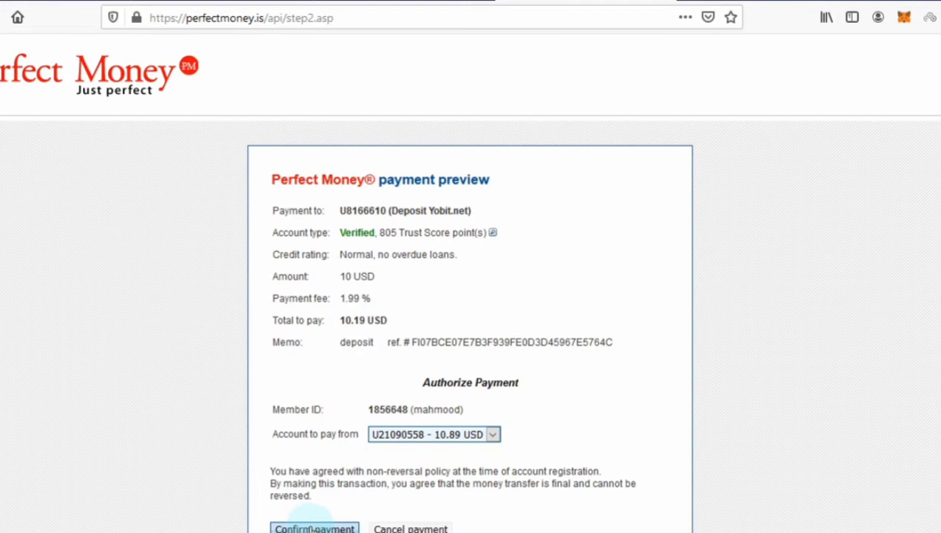
Step: Confirm the 10 USD payment to Deposit Yobit.net and check the success message
left_click(315, 528)
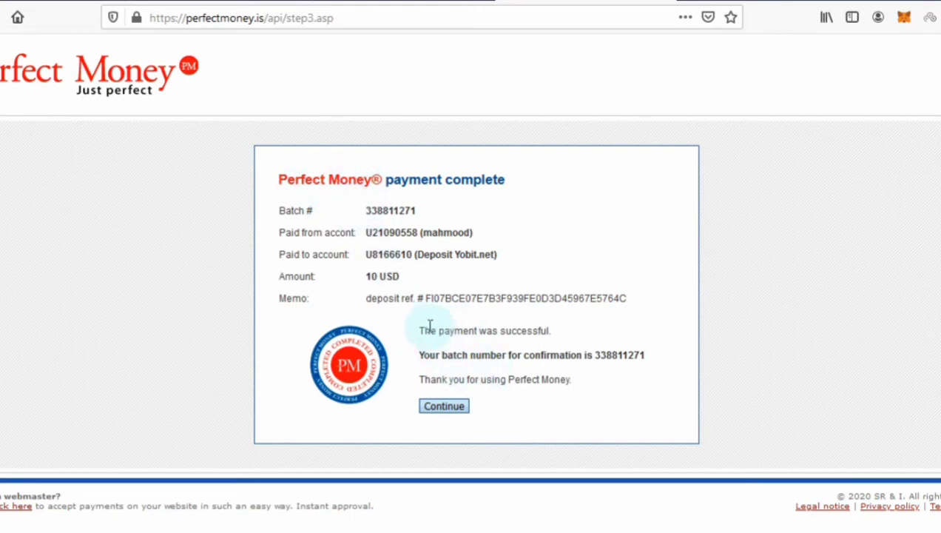
left_click_drag(421, 326, 584, 344)
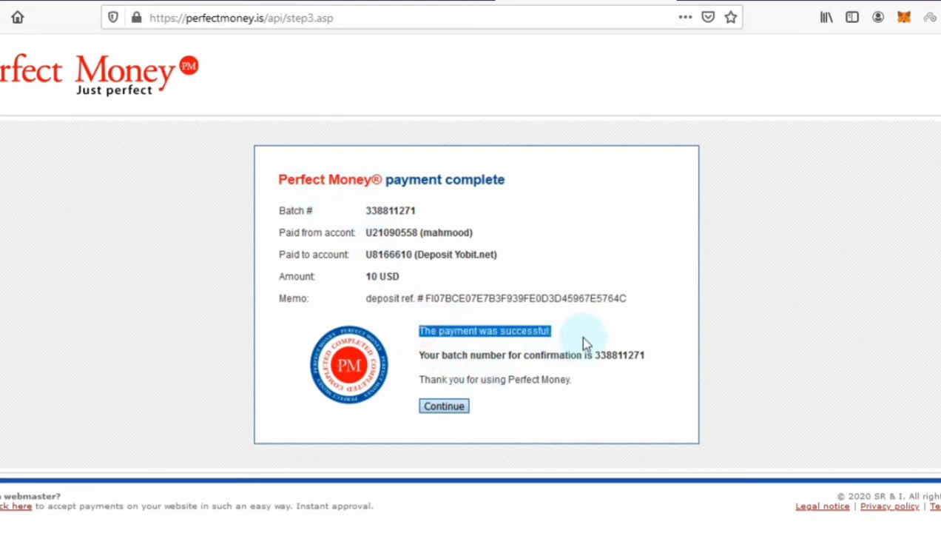
left_click(416, 333)
left_click_drag(415, 330, 552, 330)
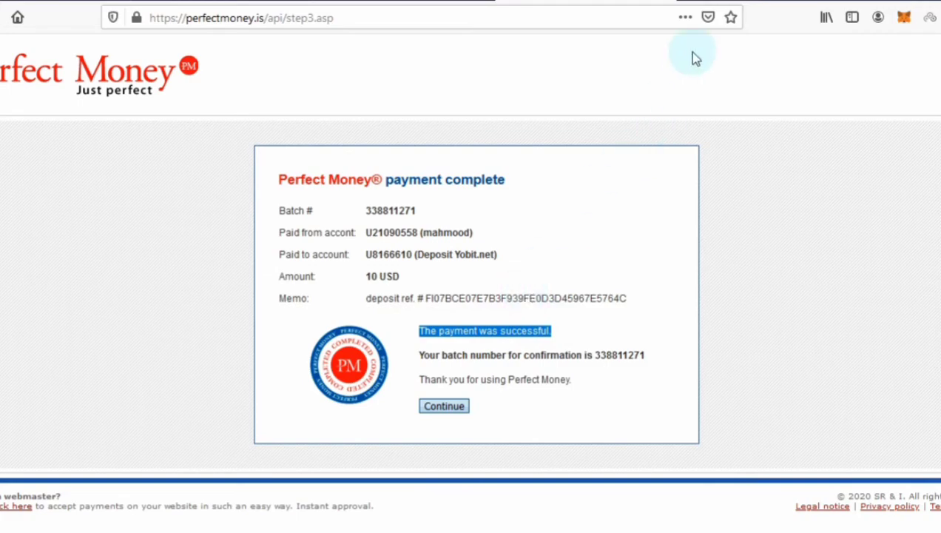
Step: Open yobit.net in a new tab using the address bar autofill
key("ctrl+t")
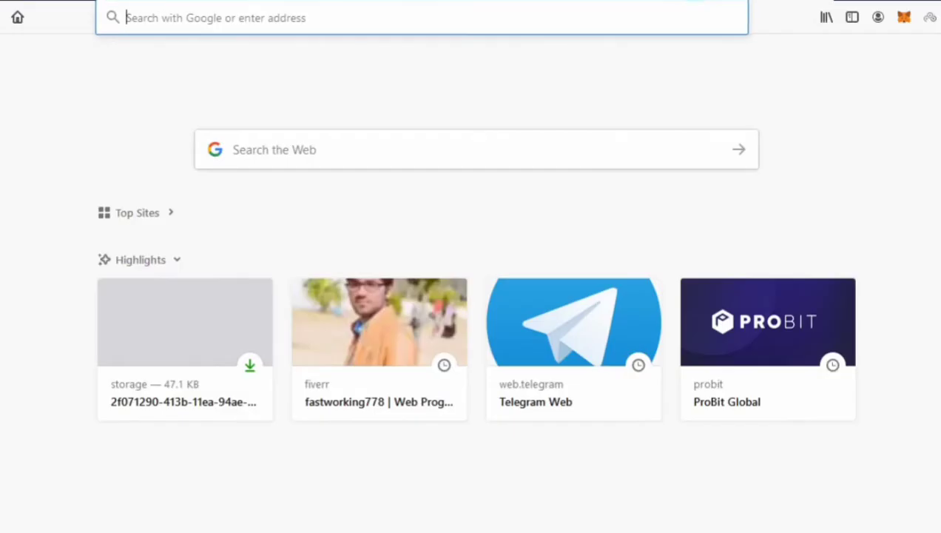
type("yobit.net/")
key("Return")
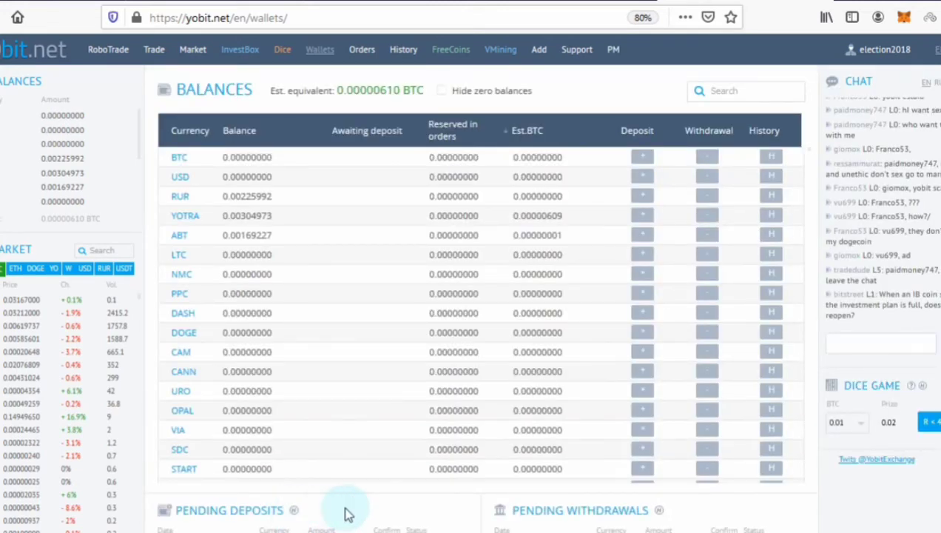
Step: Check the deposit history lists the 2020-10-07 USD 10 deposit as Accepted
left_click(362, 506)
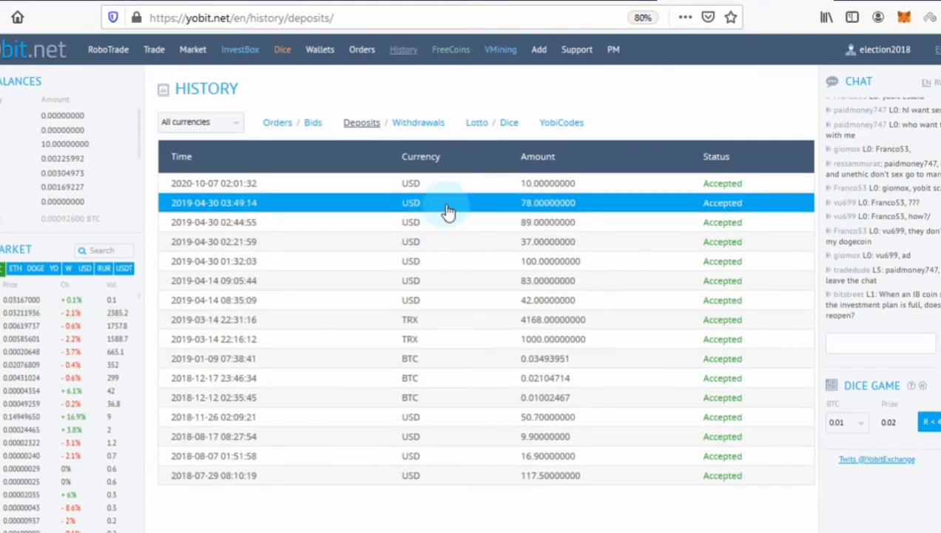
left_click(590, 178)
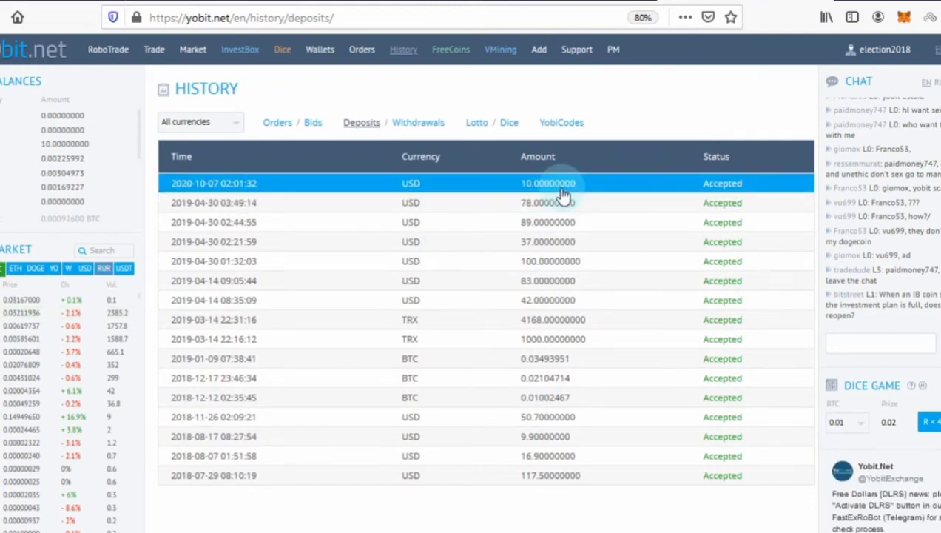
left_click(488, 183)
left_click(728, 185)
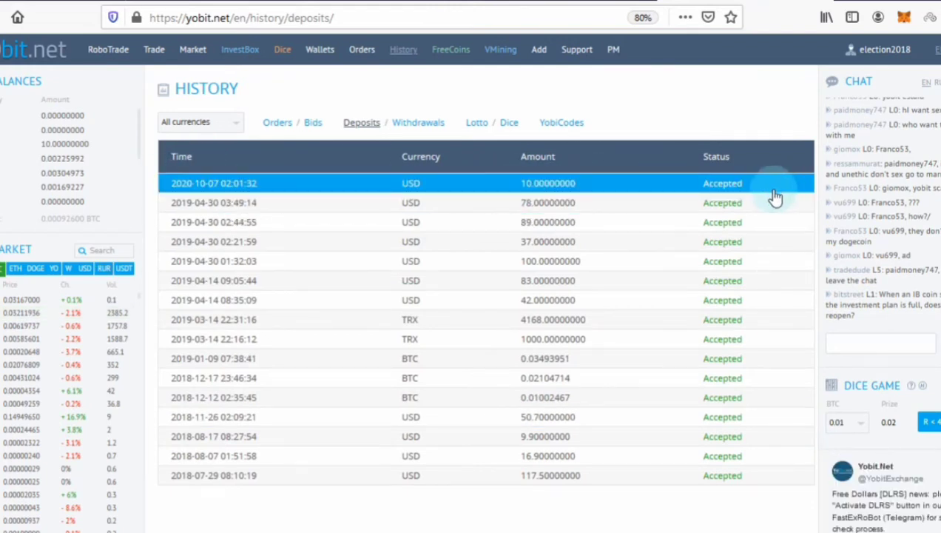
left_click(481, 174)
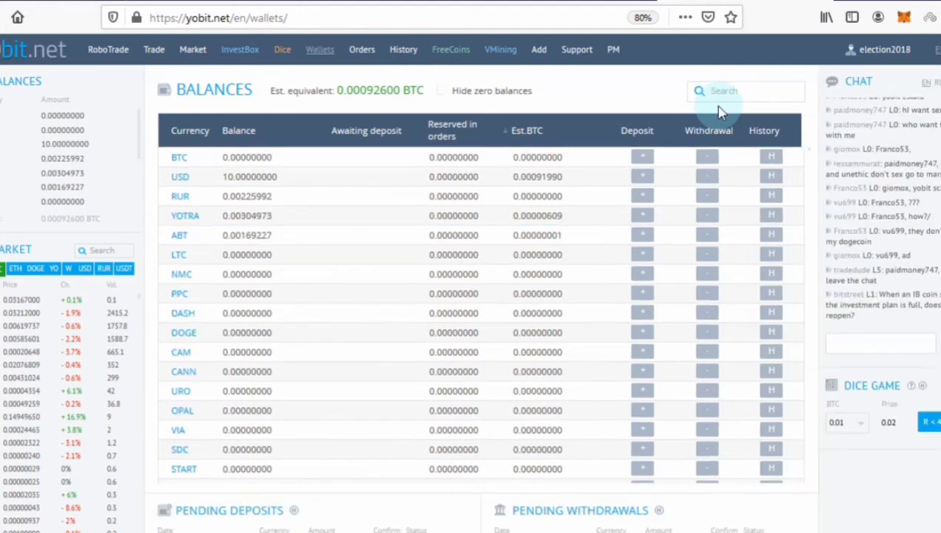
Step: Search the balances for 'usd' to see the 10.00000000 USD balance
left_click(744, 88)
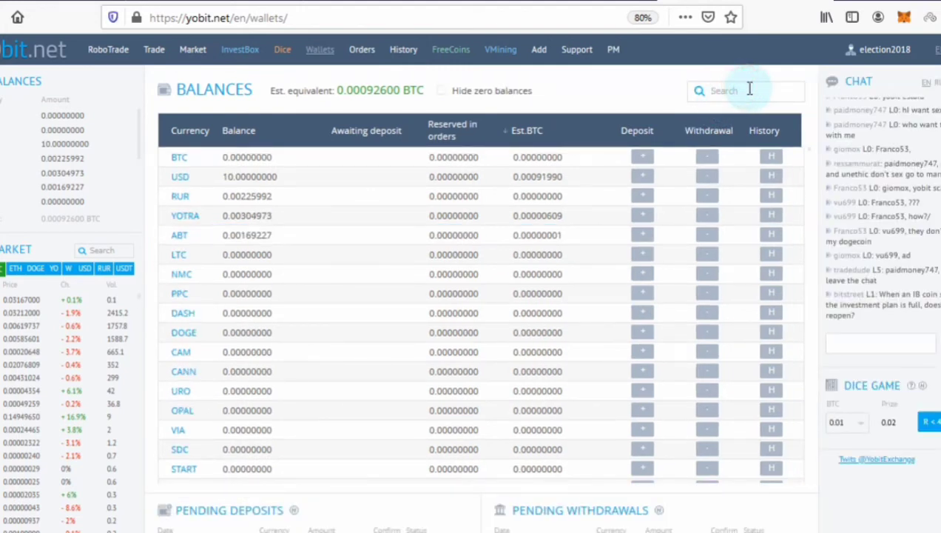
type("usd")
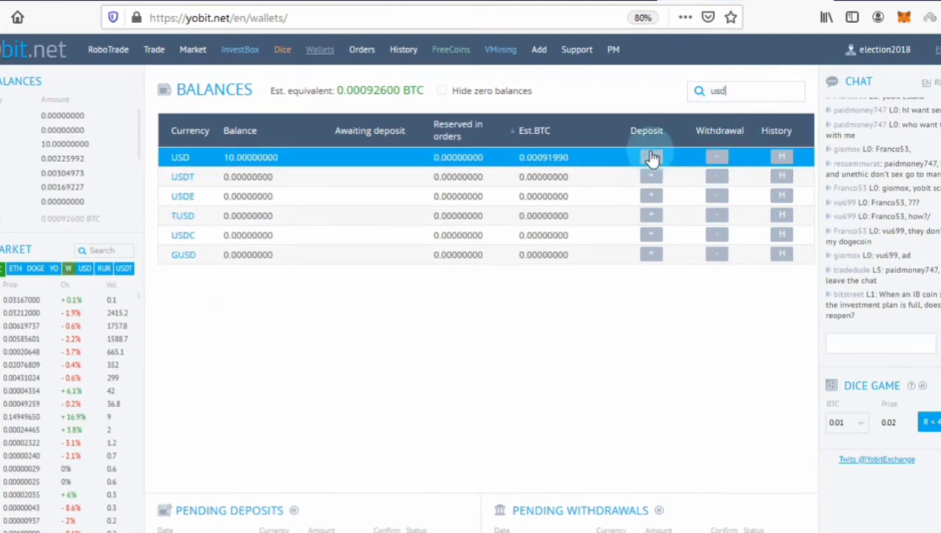